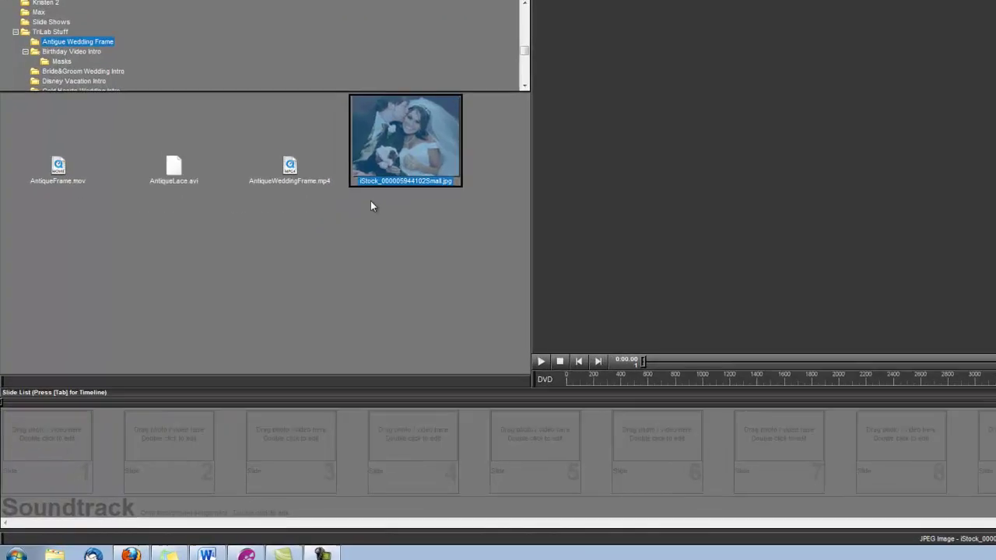
# - Place the wedding photo on slide 1, set it to 10 seconds, and open Slide Options
pyautogui.moveTo(115, 399); pyautogui.dragTo(77, 432)
pyautogui.click(108, 483)
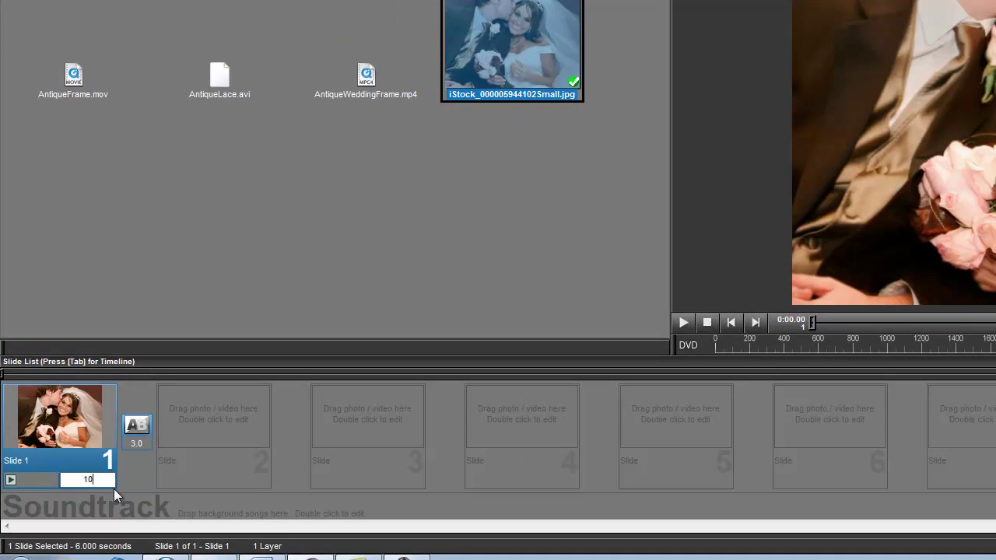
pyautogui.press('Return')
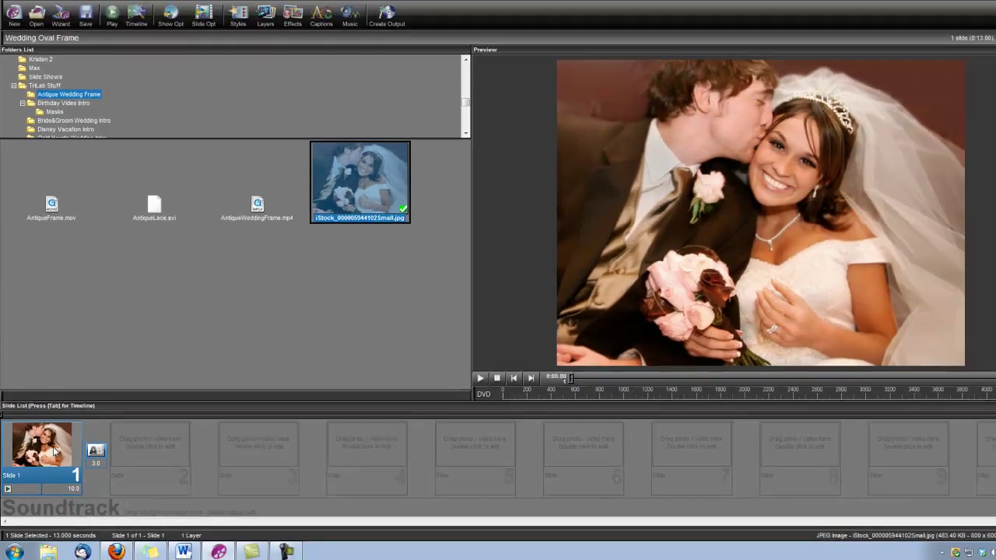
pyautogui.doubleClick(74, 430)
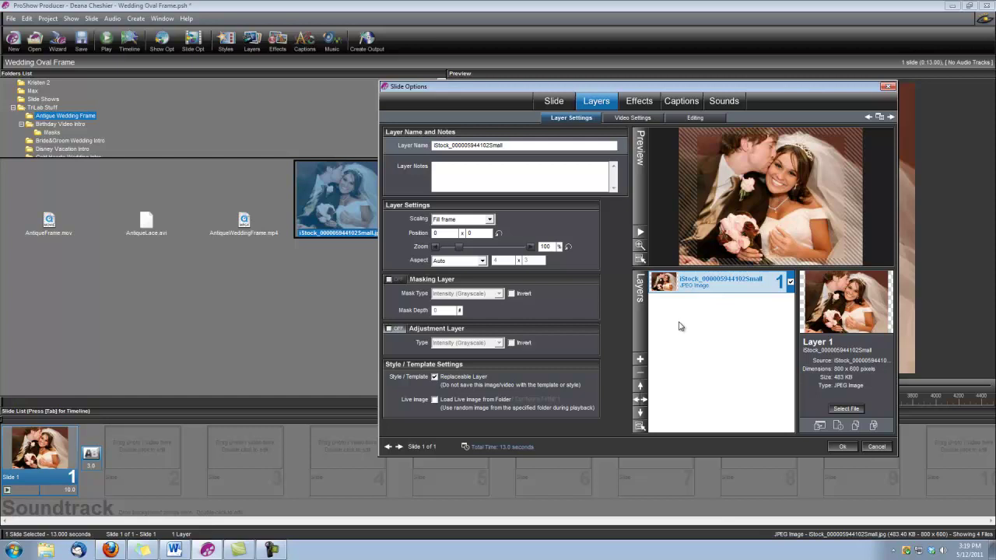
# - Add the AntiqueFrame video as a new layer above the wedding photo
pyautogui.click(641, 359)
pyautogui.click(668, 375)
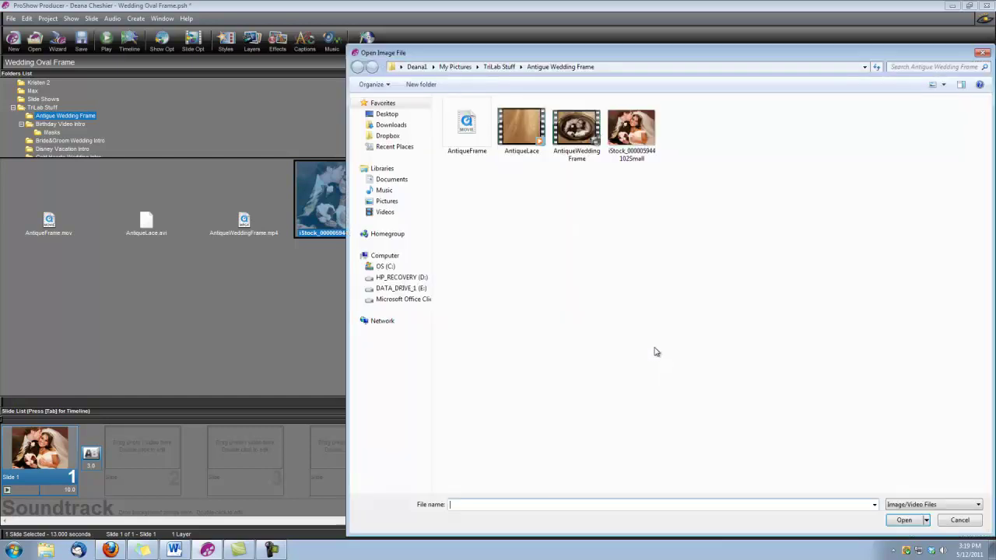
pyautogui.click(470, 134)
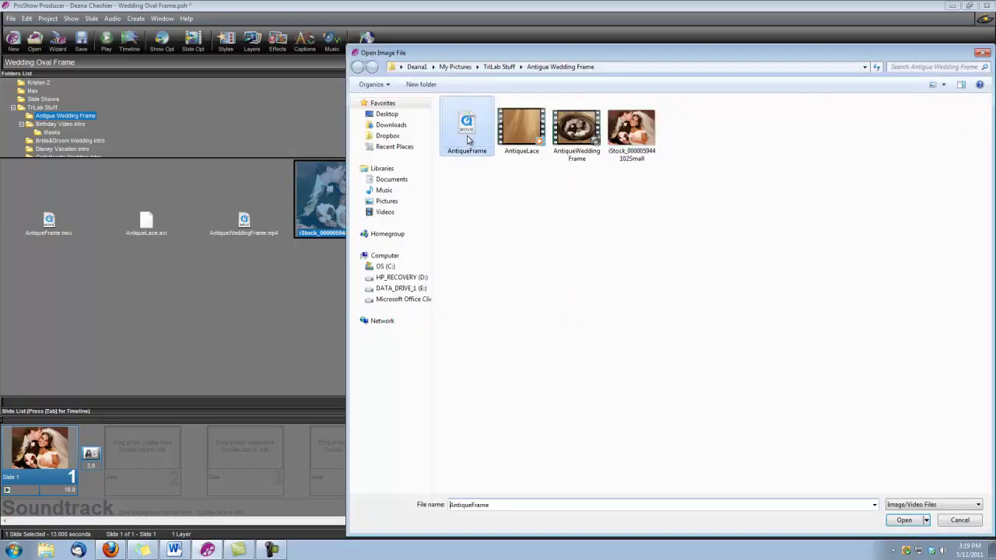
pyautogui.click(904, 520)
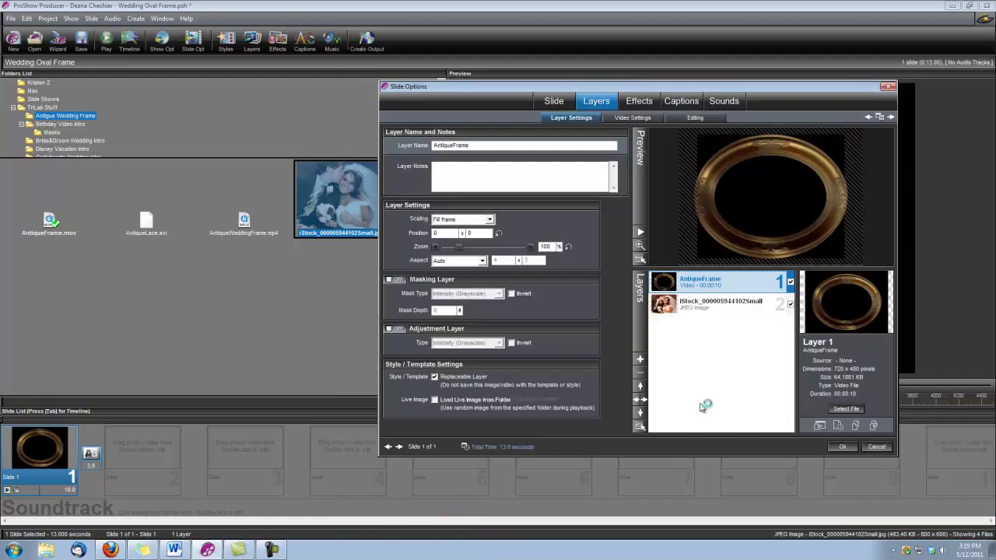
# - Show the AntiqueFrame layer's video settings, with looping until the end of the slide
pyautogui.click(633, 118)
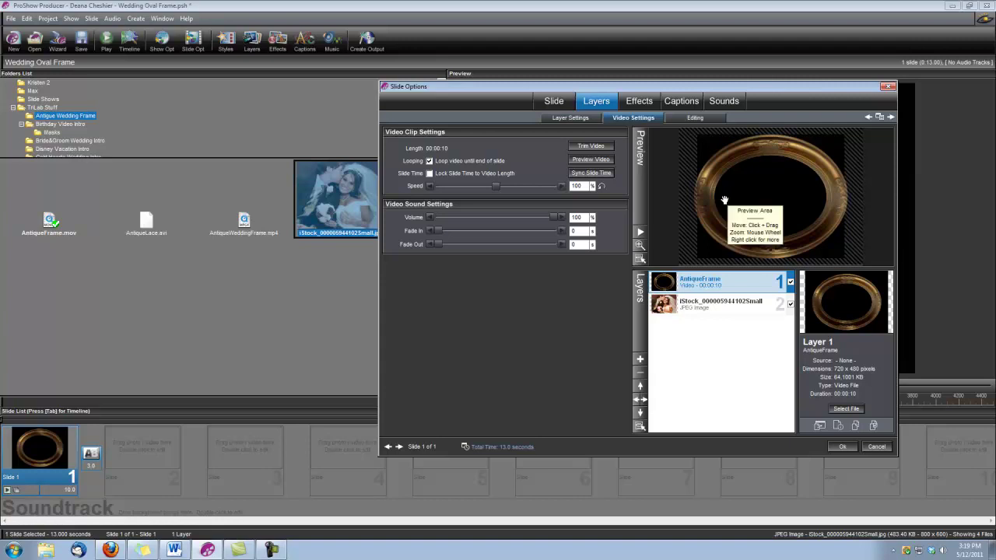
# - Add a vignette mask layer with a transparent Ellipse shape and vignette size 31
pyautogui.click(640, 360)
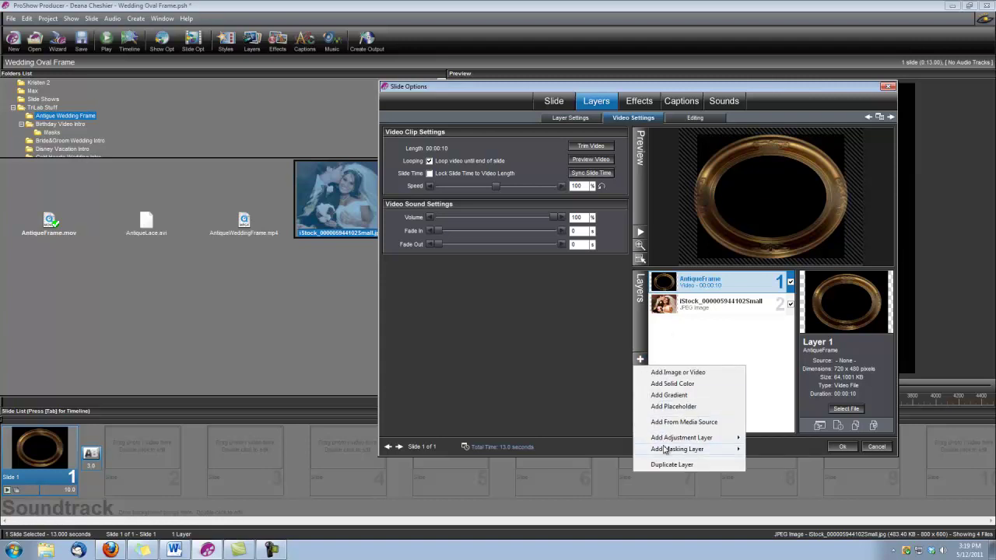
pyautogui.moveTo(667, 451)
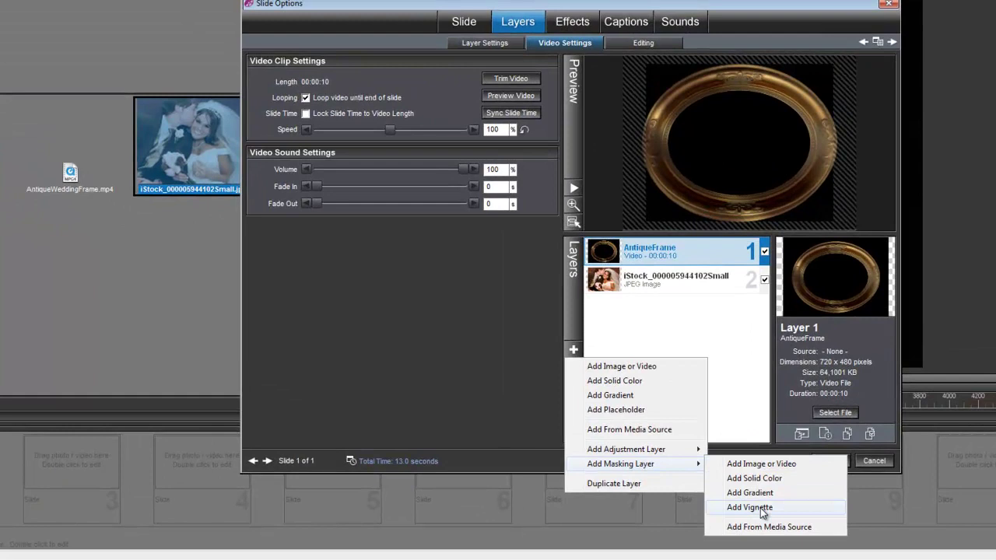
pyautogui.click(762, 512)
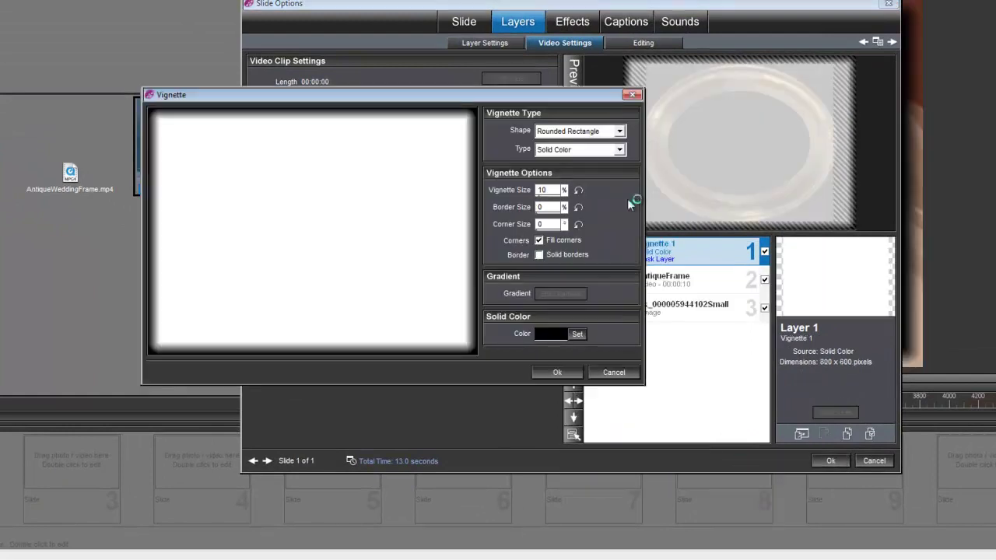
pyautogui.click(620, 131)
pyautogui.click(549, 148)
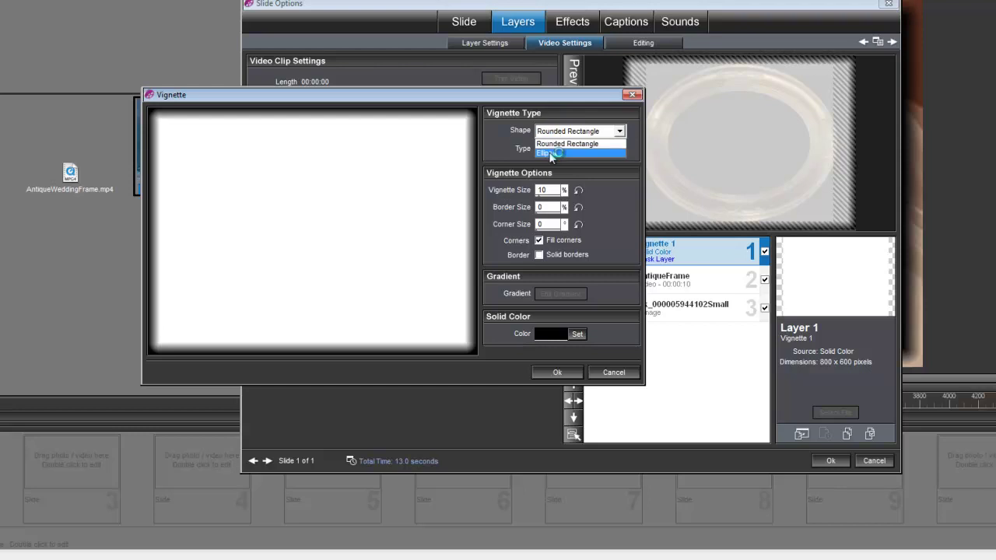
pyautogui.click(620, 149)
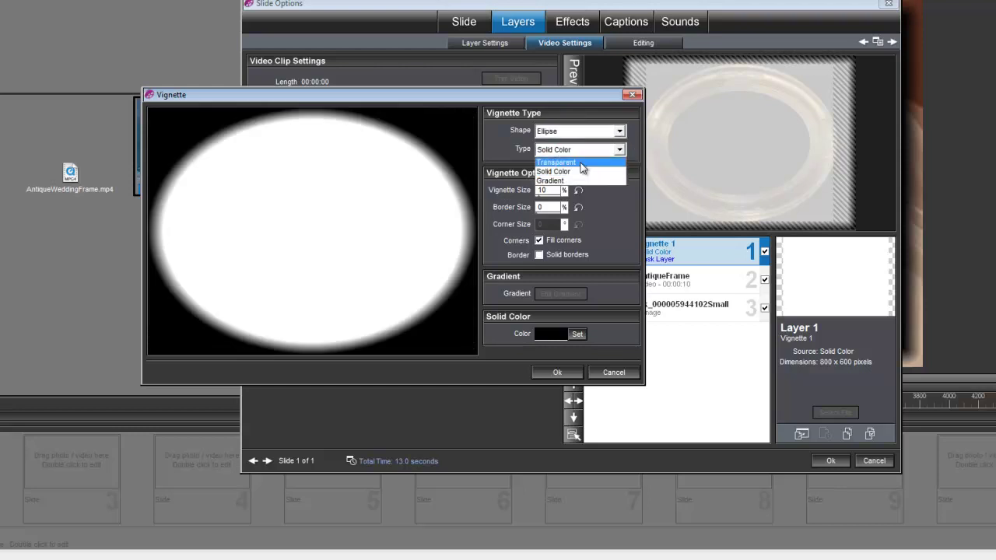
pyautogui.click(579, 163)
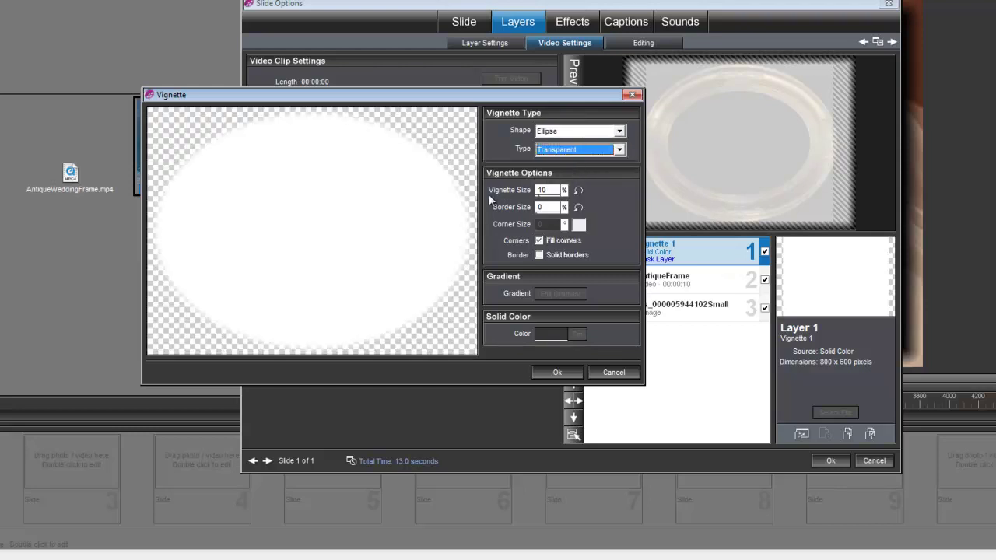
pyautogui.click(549, 190)
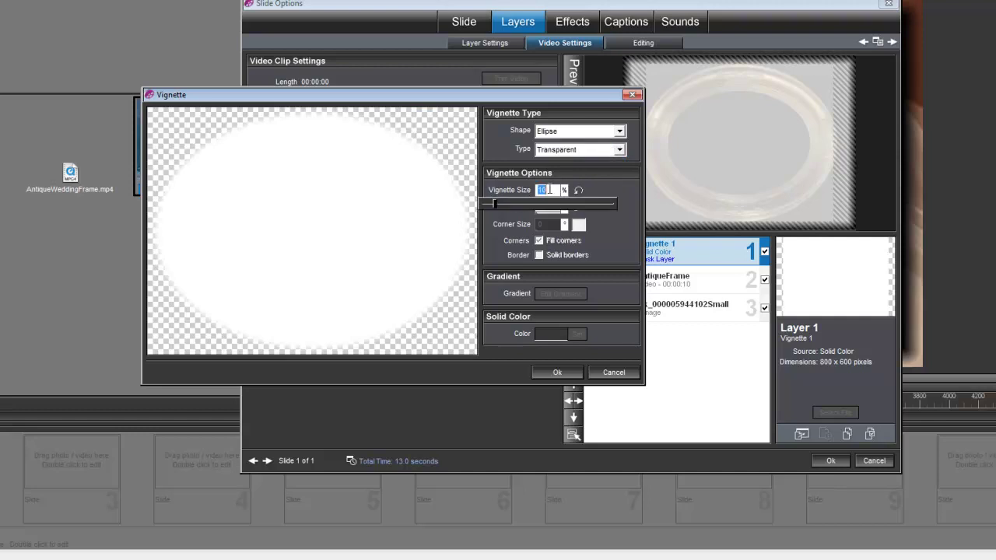
pyautogui.write('31')
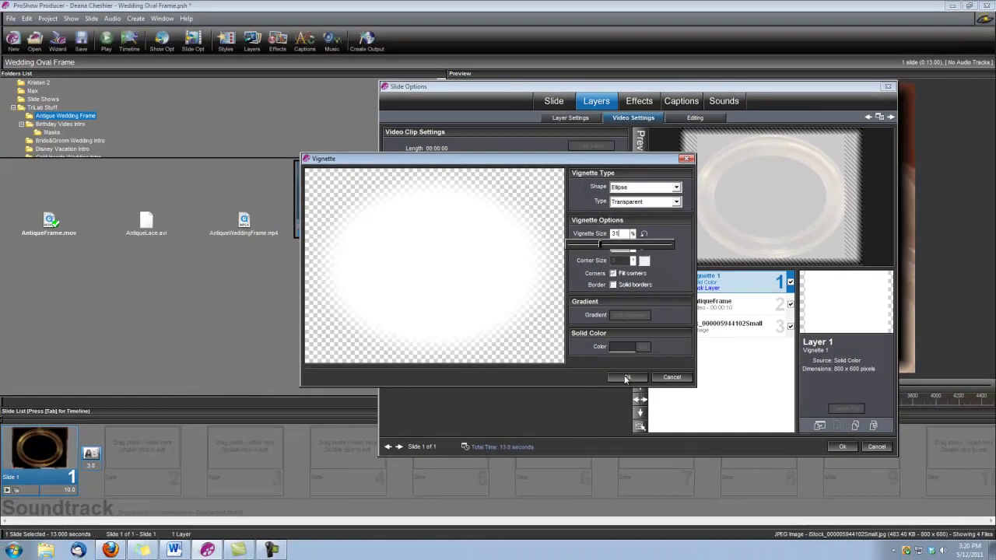
pyautogui.click(553, 370)
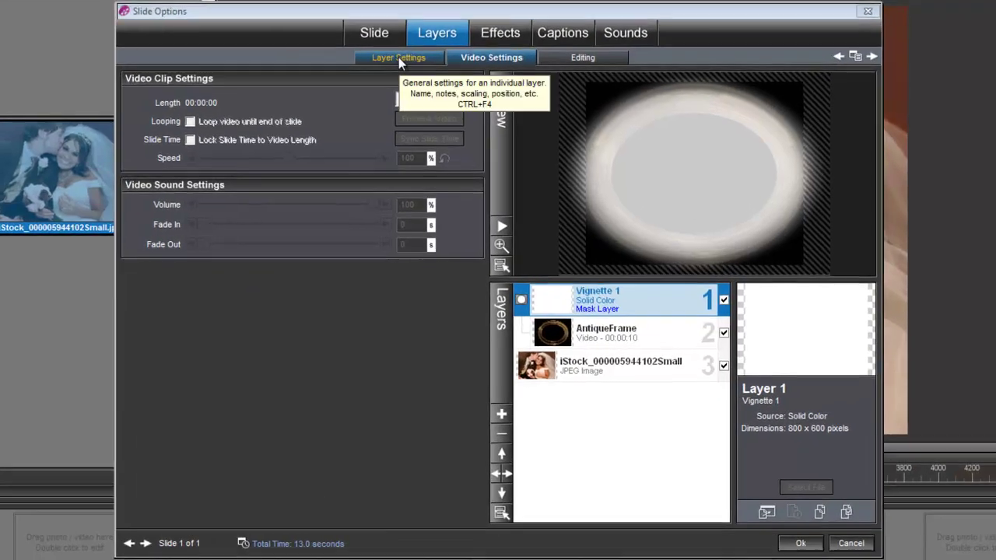
# - Invert the Vignette 1 mask and set its zoom to 66%
pyautogui.click(570, 118)
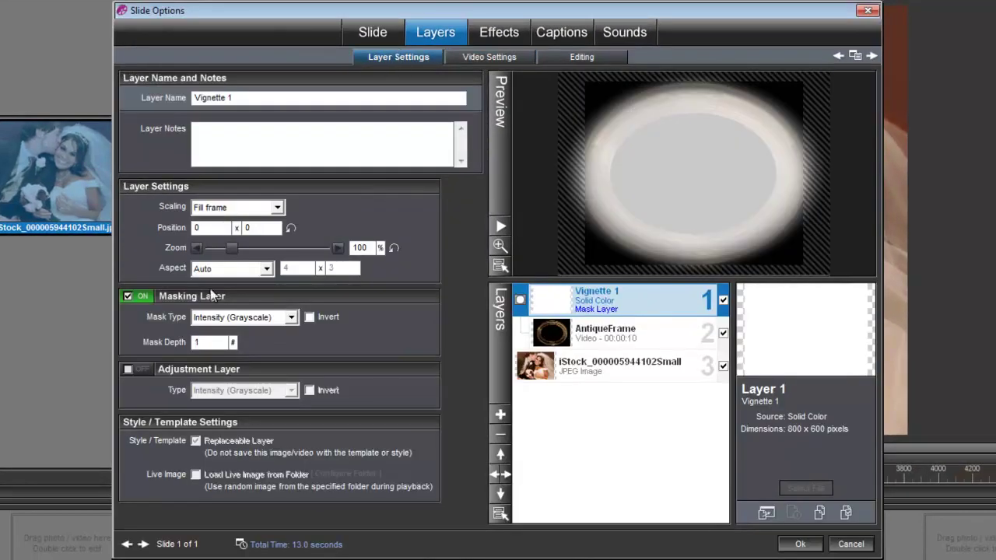
pyautogui.click(309, 317)
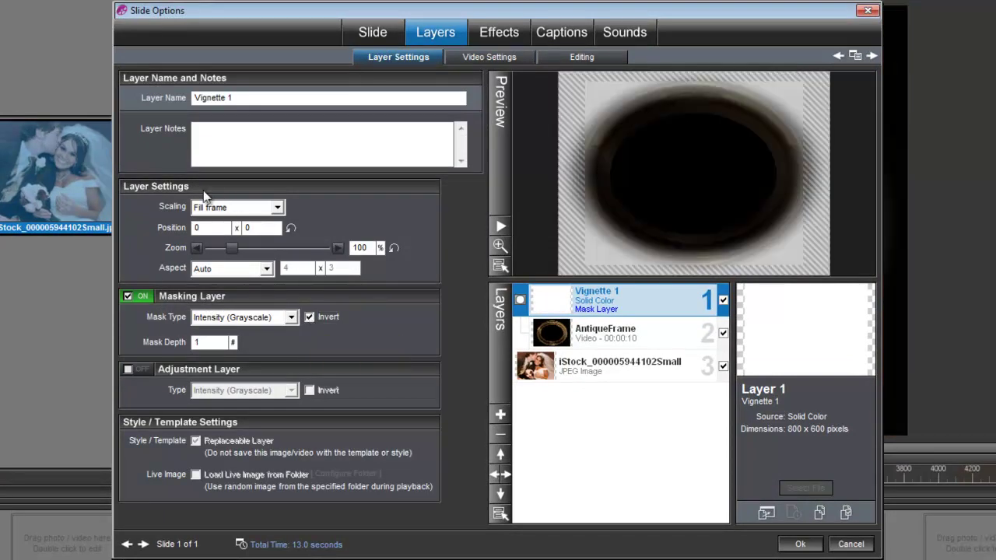
pyautogui.click(368, 248)
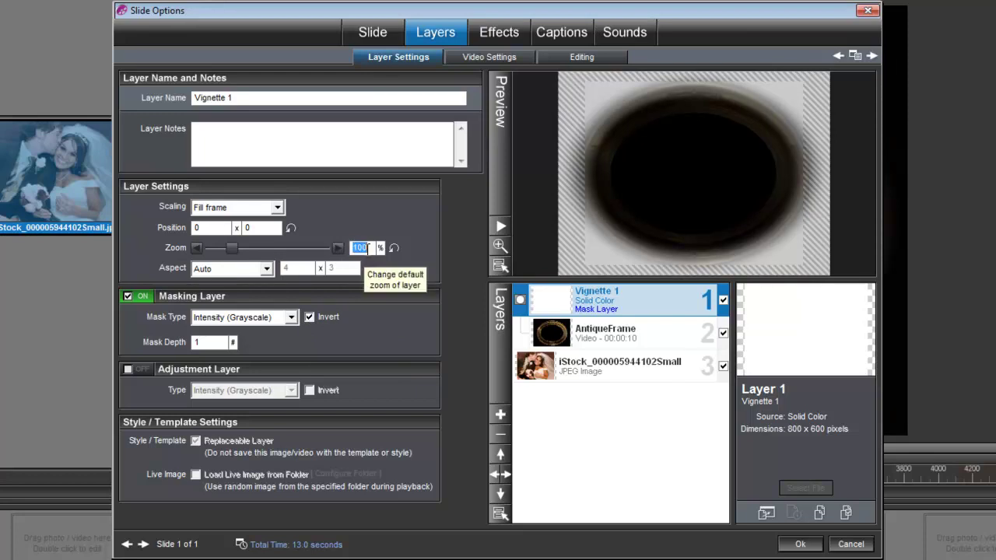
pyautogui.write('66')
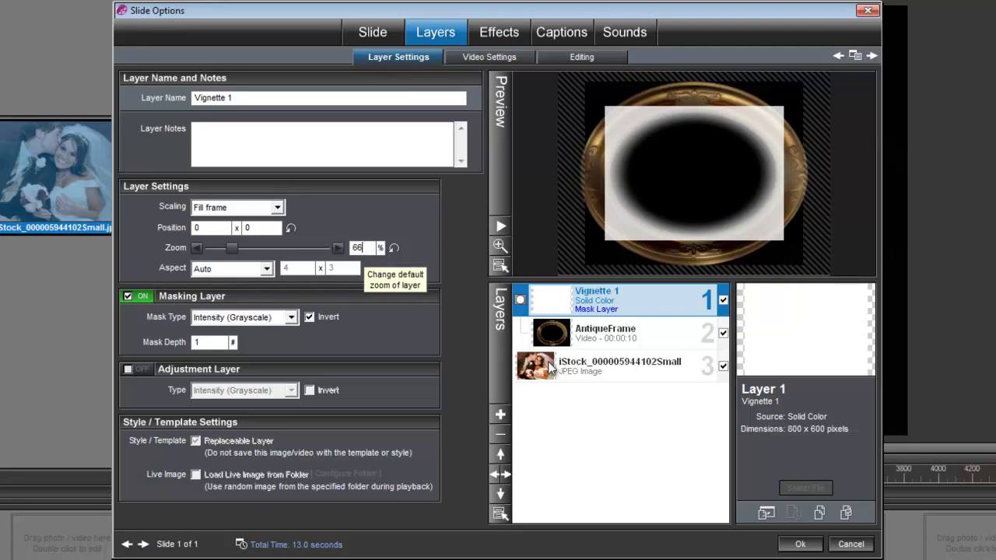
# - Shrink the wedding photo layer to 60% zoom and recentre it inside the oval frame
pyautogui.click(594, 368)
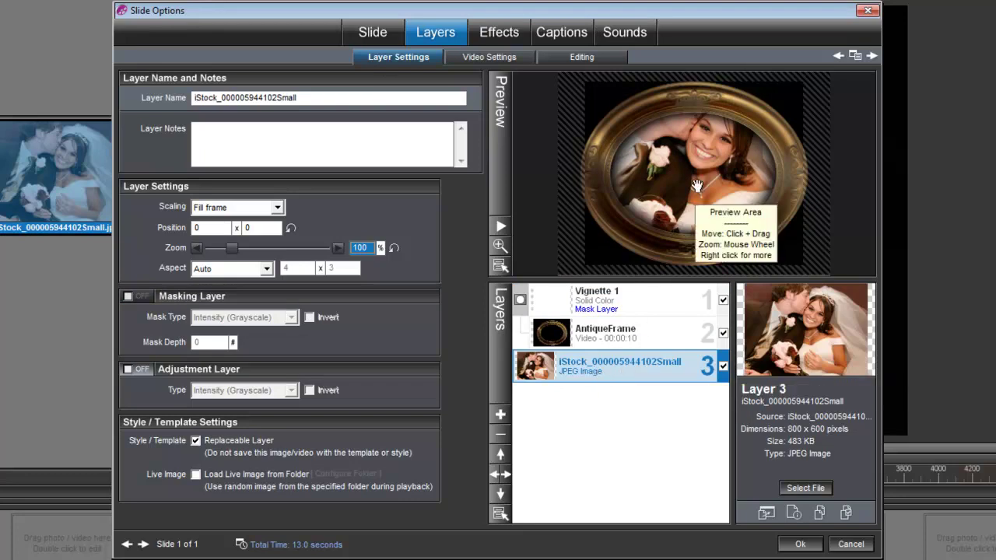
pyautogui.scroll(-3, 700, 187)
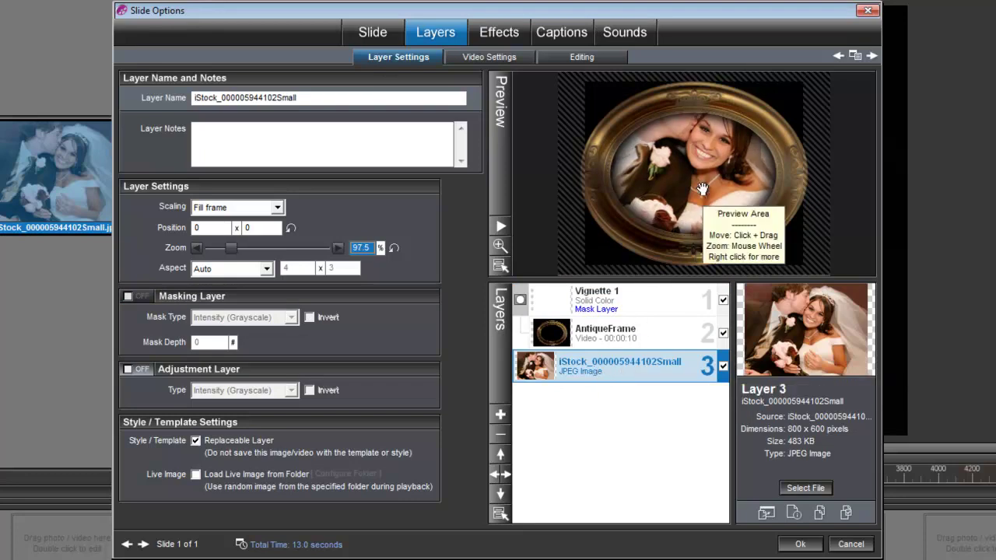
pyautogui.scroll(-7, 700, 187)
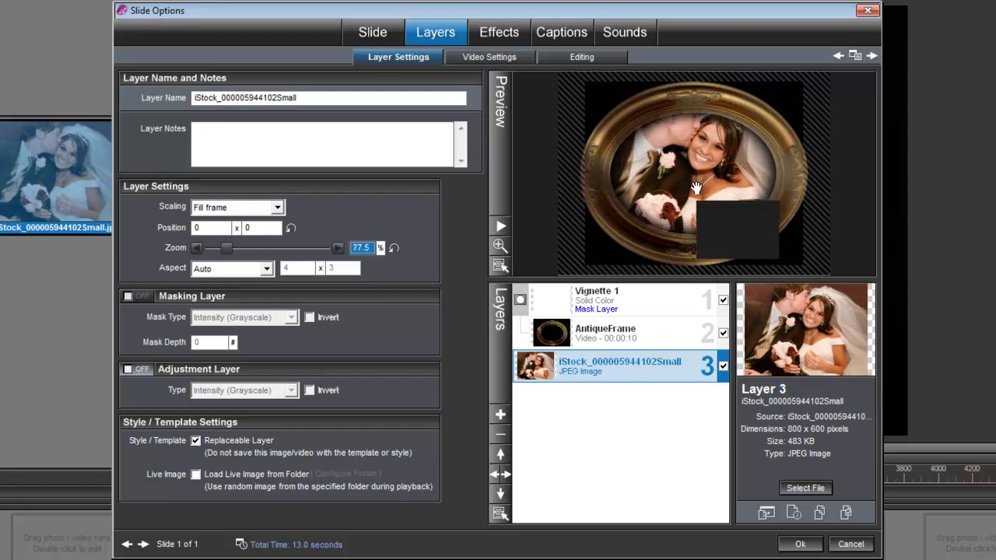
pyautogui.scroll(-5, 694, 187)
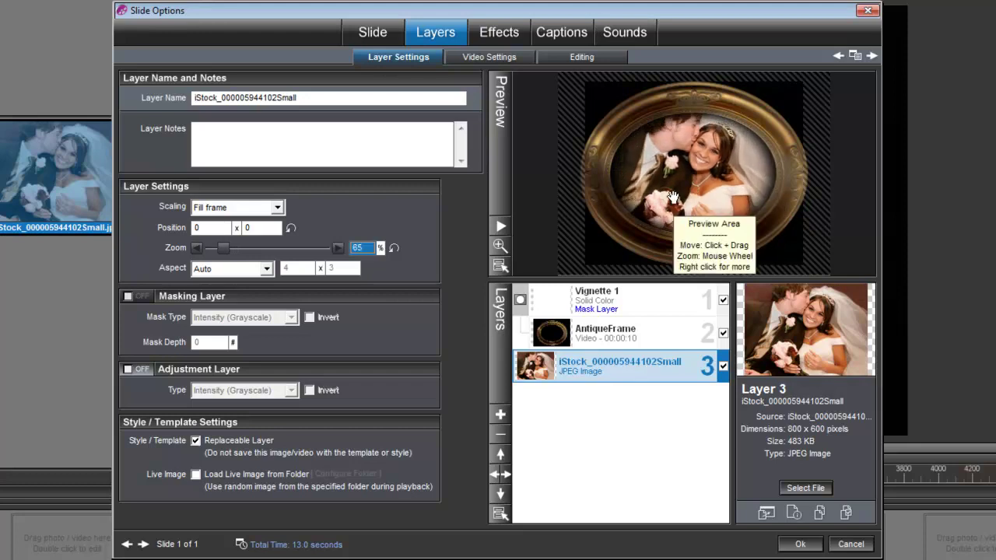
pyautogui.scroll(-1, 674, 197)
pyautogui.moveTo(673, 197); pyautogui.dragTo(681, 189)
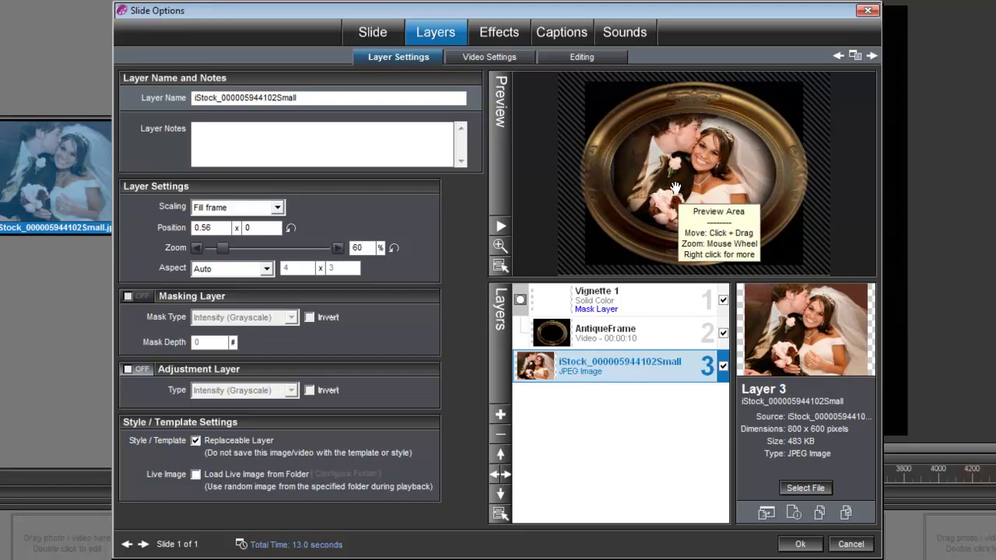
pyautogui.moveTo(698, 194); pyautogui.dragTo(700, 193)
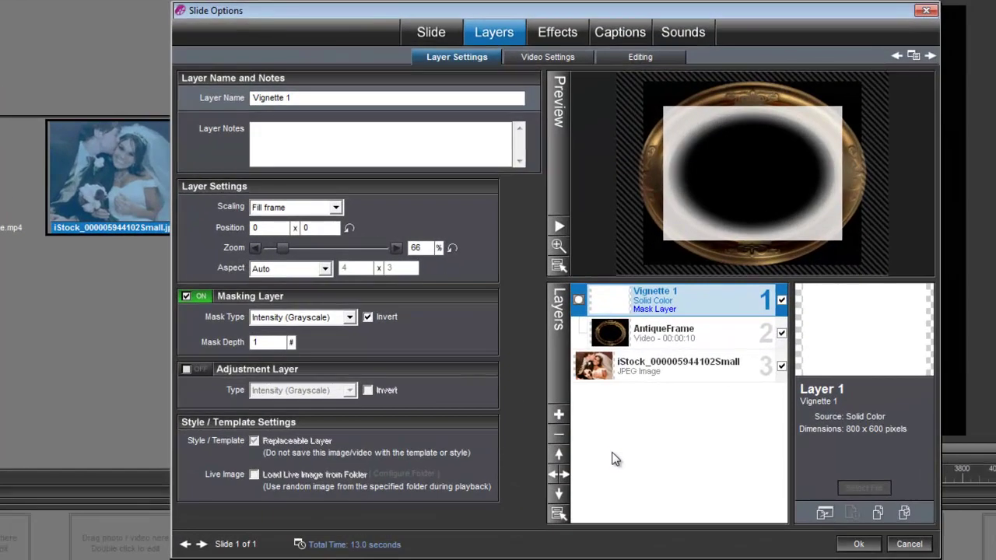
# - Add the AntiqueLace video as a new top layer on slide 1
pyautogui.click(559, 415)
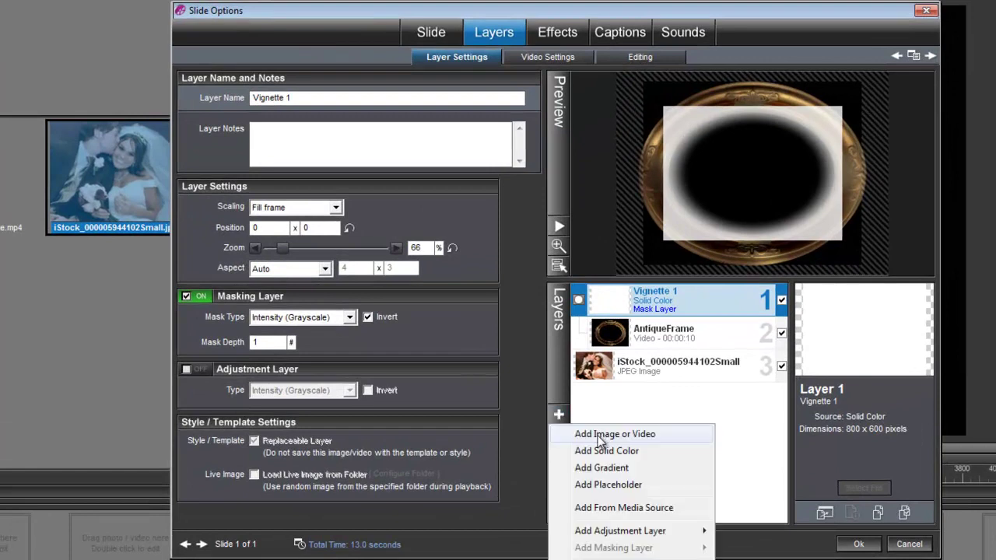
pyautogui.click(598, 438)
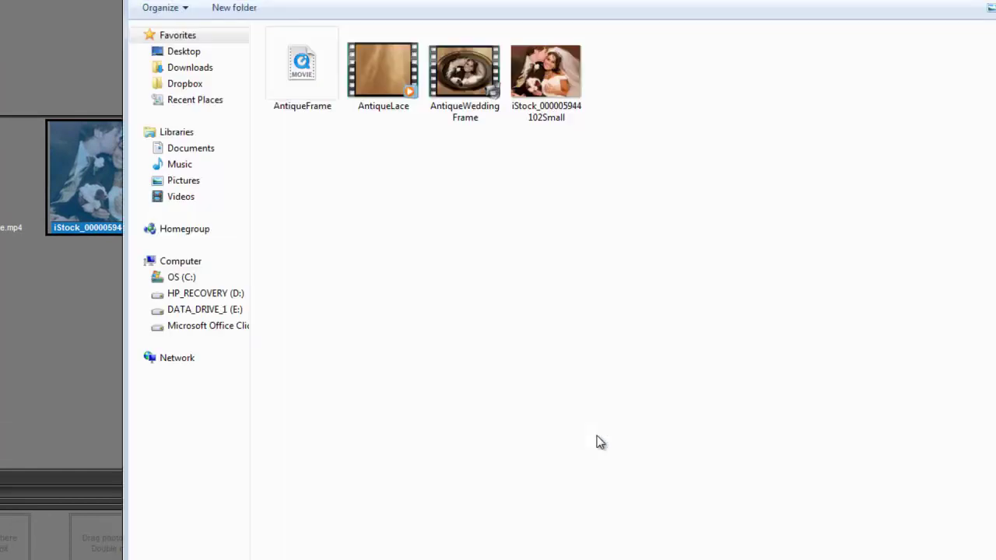
pyautogui.click(394, 112)
pyautogui.doubleClick(393, 107)
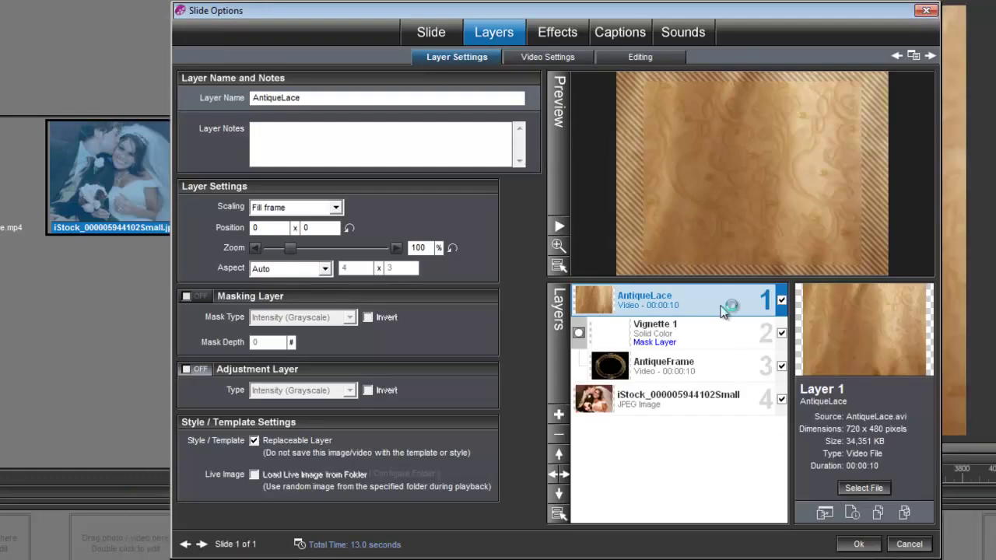
# - Add a second vignette mask layer: a transparent Ellipse with vignette size 2.5%
pyautogui.click(558, 414)
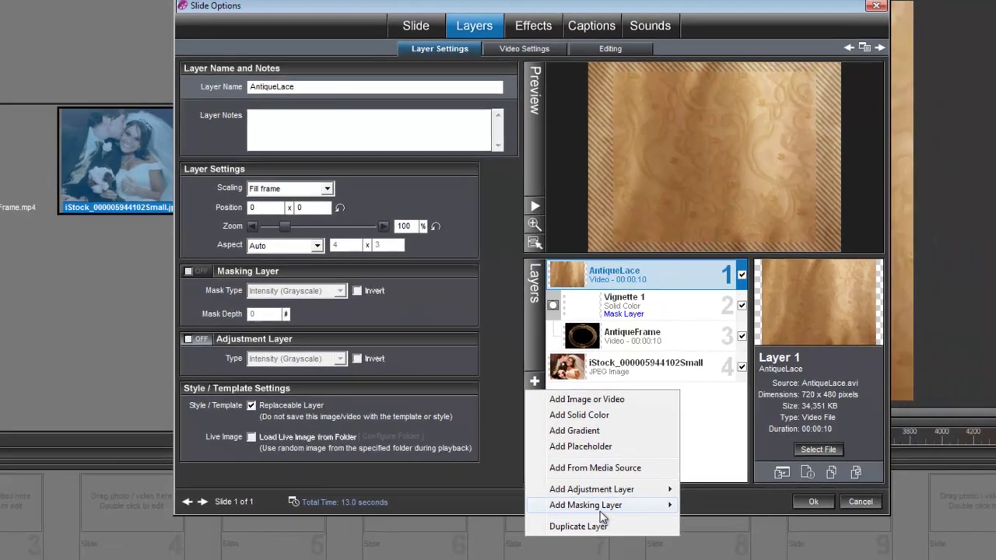
pyautogui.moveTo(685, 545)
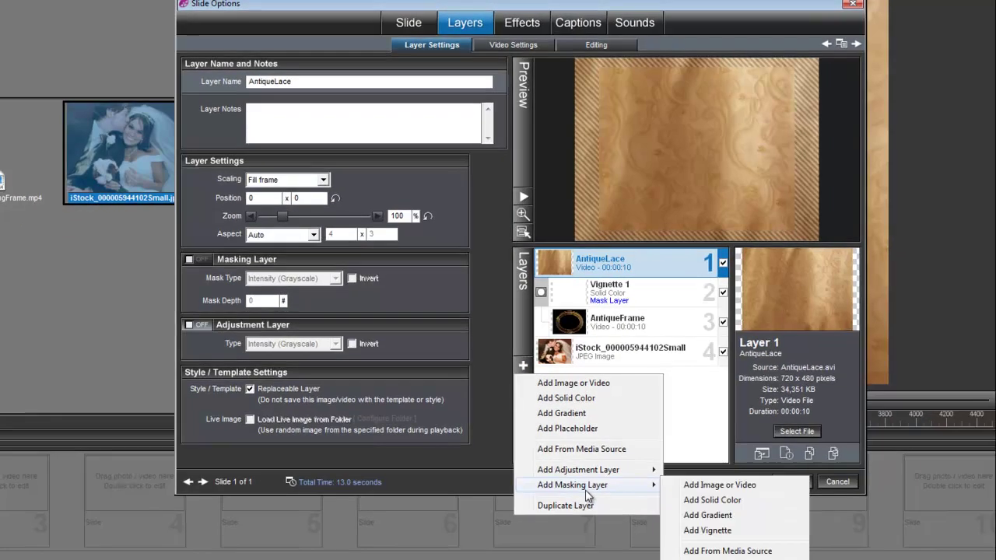
pyautogui.click(724, 530)
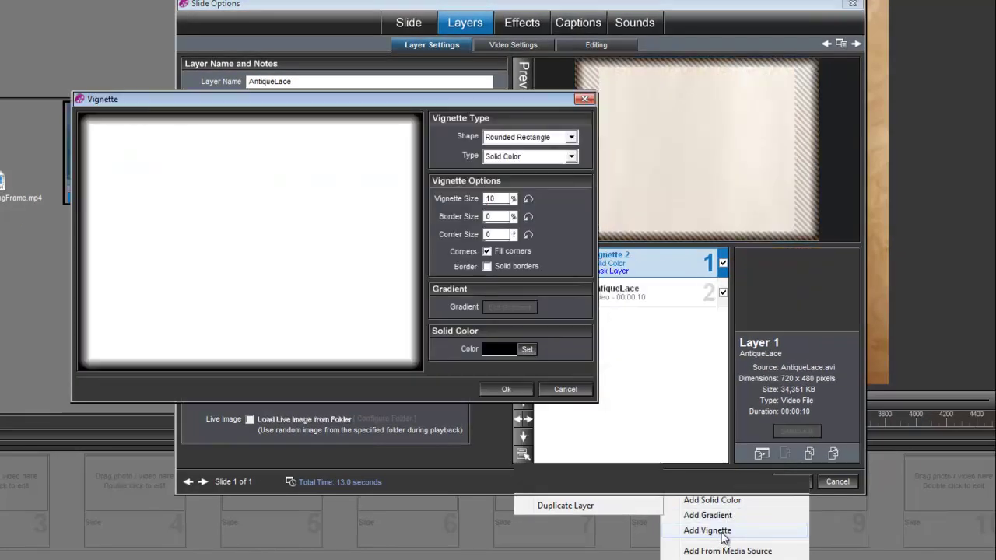
pyautogui.click(572, 138)
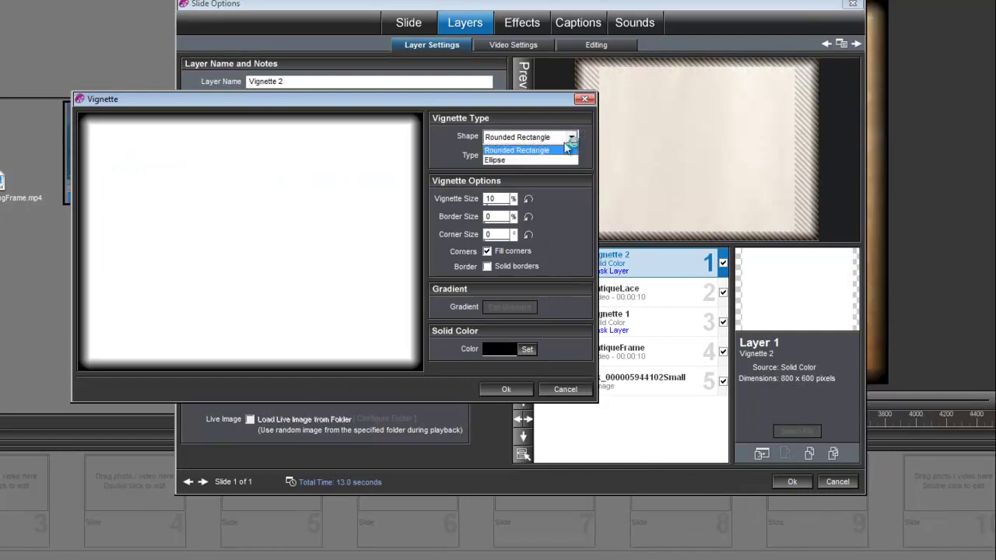
pyautogui.click(506, 161)
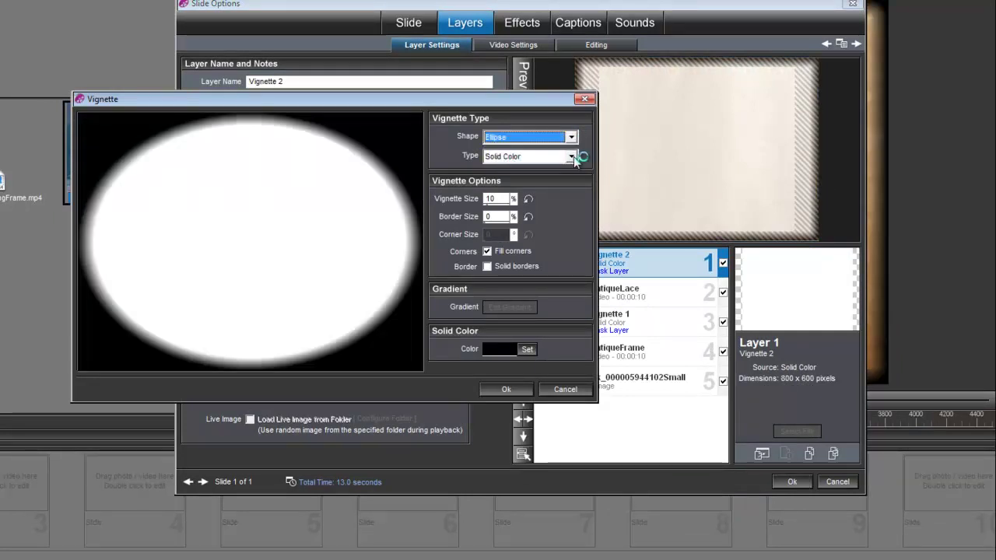
pyautogui.click(572, 157)
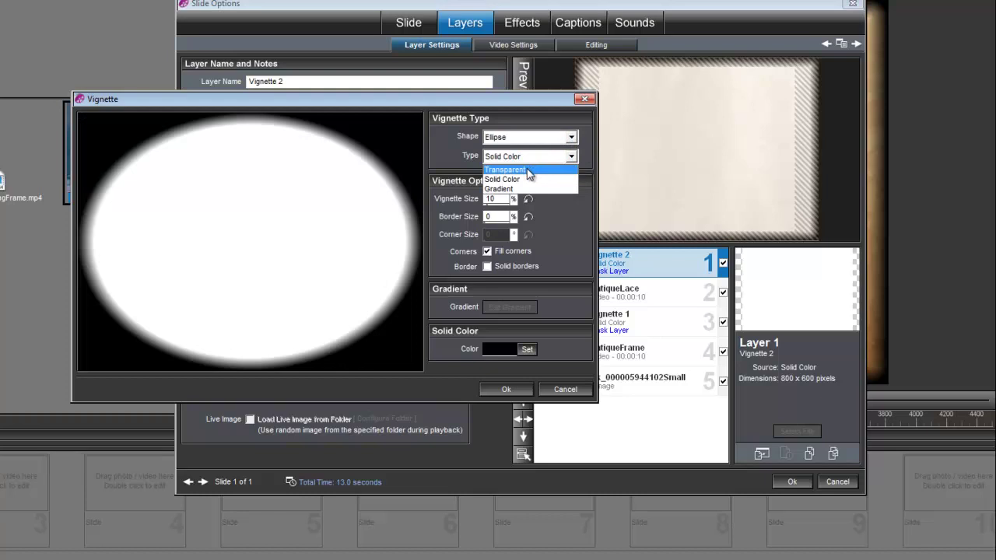
pyautogui.click(529, 169)
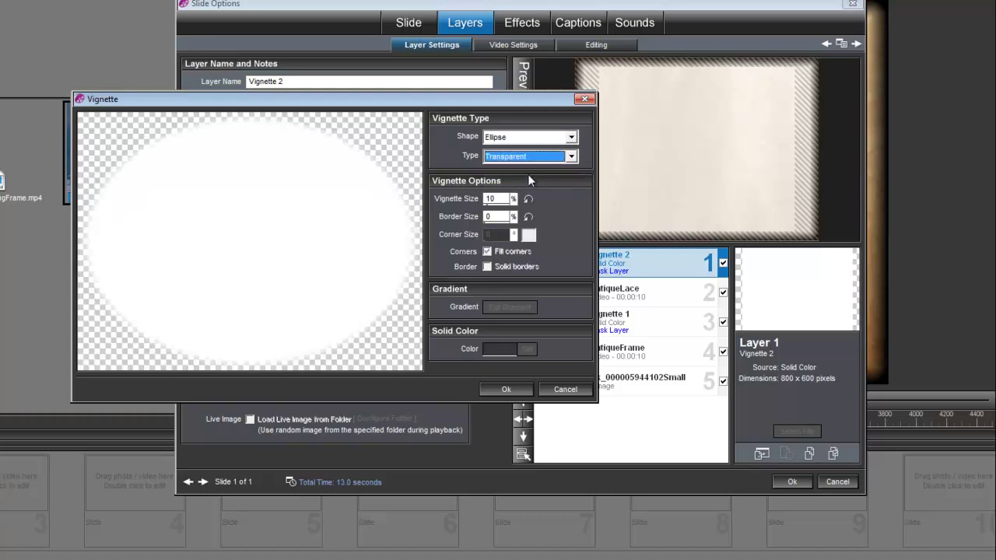
pyautogui.click(497, 200)
pyautogui.write('2.5')
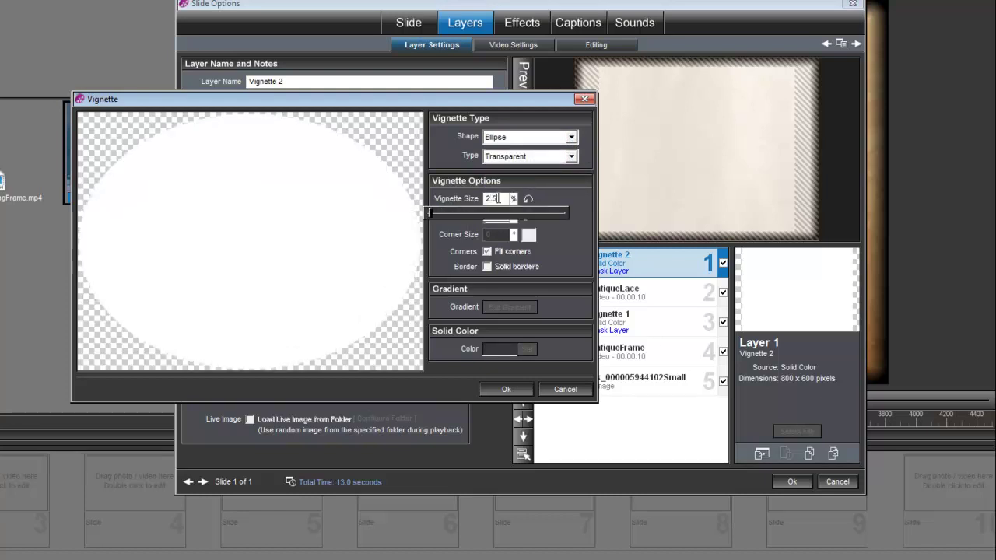
pyautogui.click(504, 392)
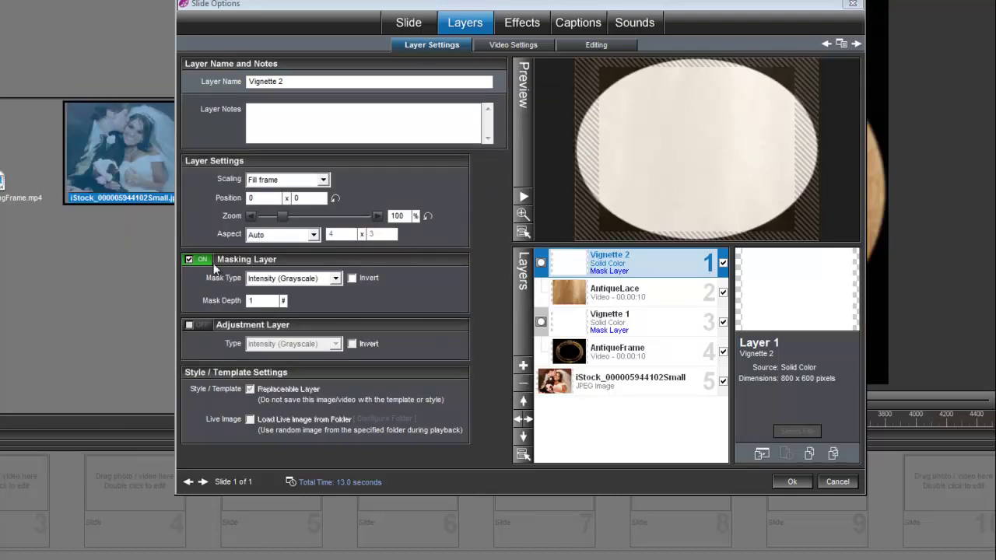
# - Invert Vignette 2, set its zoom to 85%, and close Slide Options
pyautogui.click(351, 279)
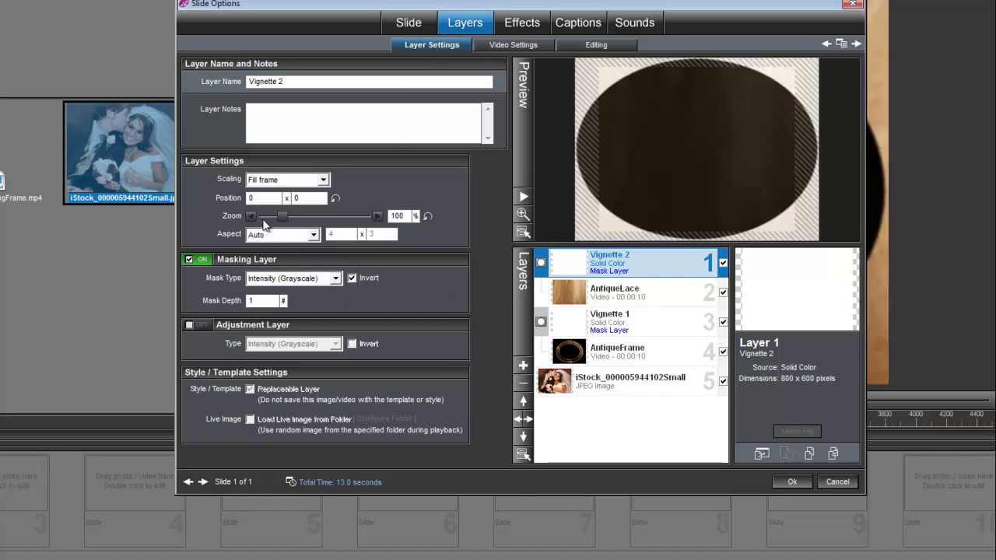
pyautogui.click(400, 217)
pyautogui.write('85')
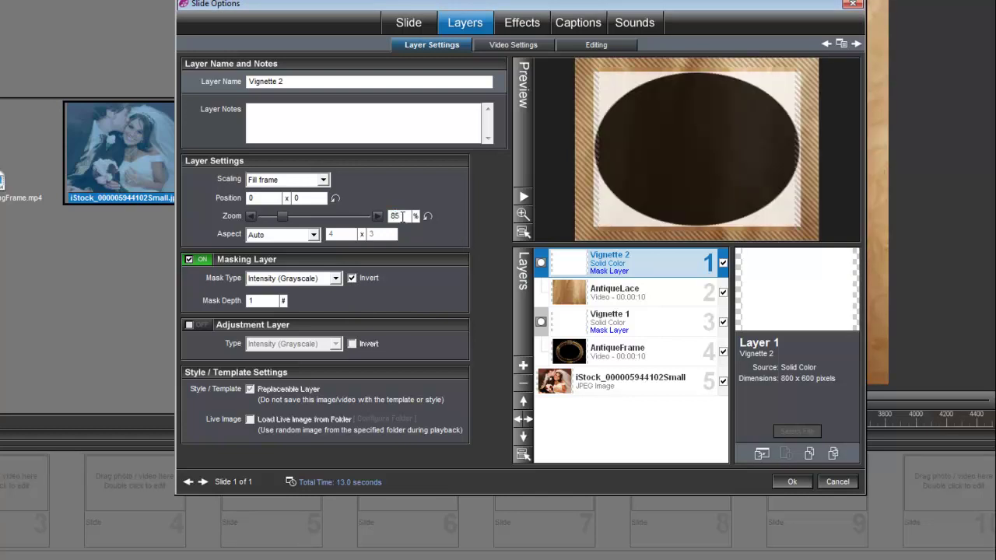
pyautogui.click(789, 482)
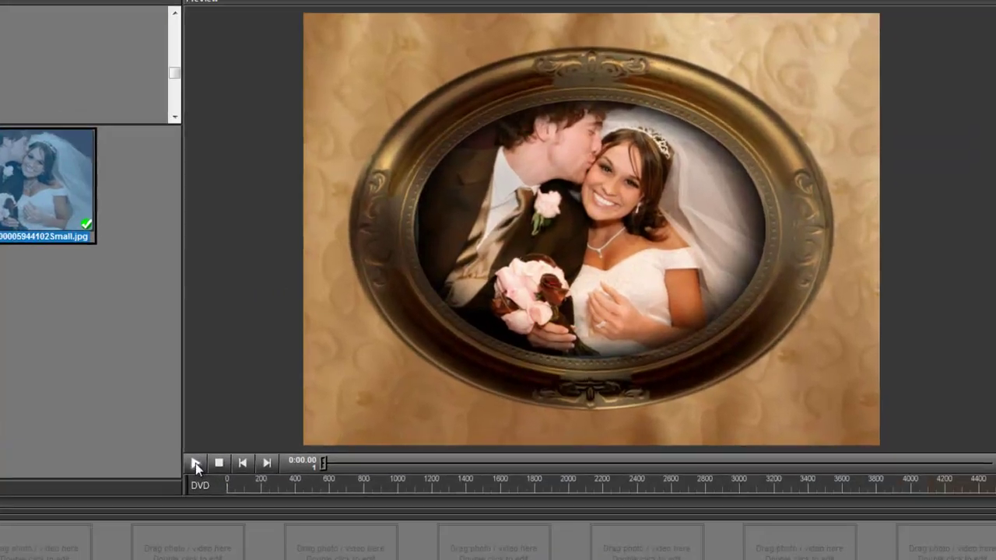
# - Play slide 1 to preview the couple in the gold oval frame over lace
pyautogui.click(276, 400)
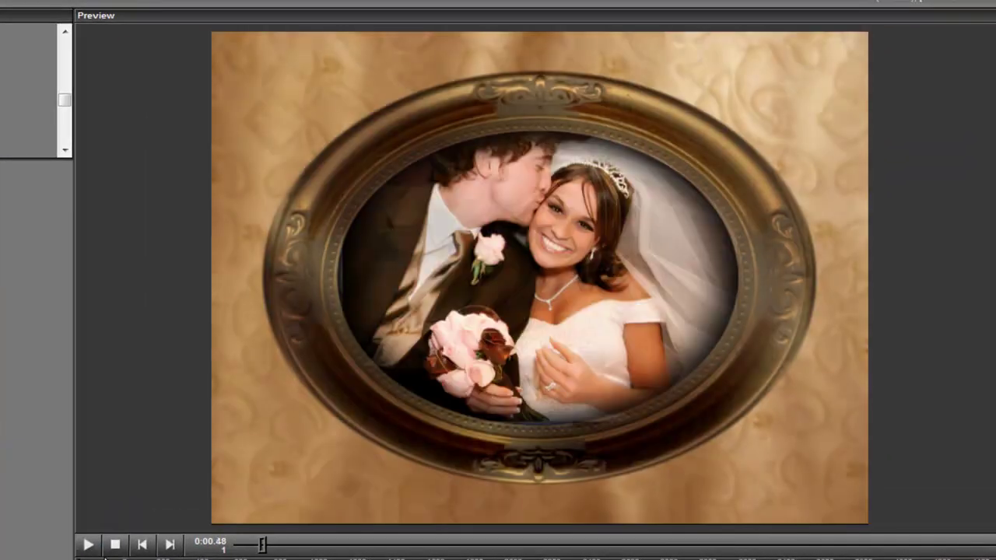